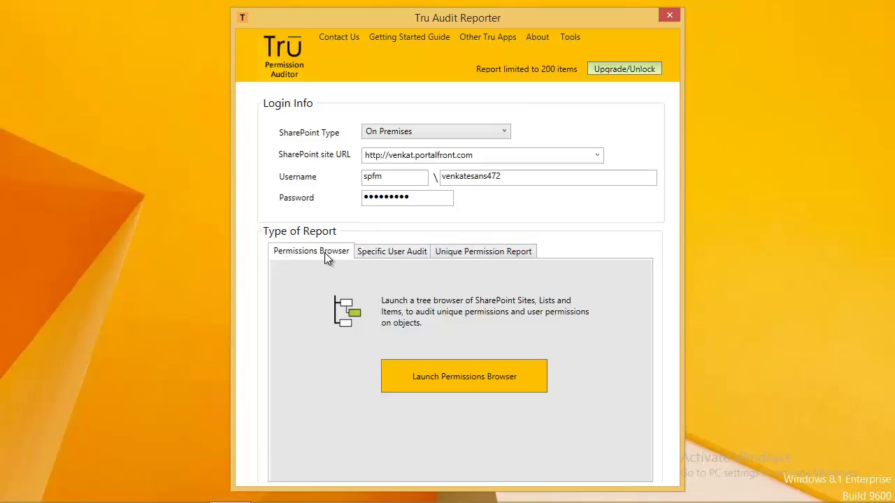
# Step: Review the options of the three report types: Permissions Browser, Specific User Audit and Unique Permission Report
pyautogui.click(375, 253)
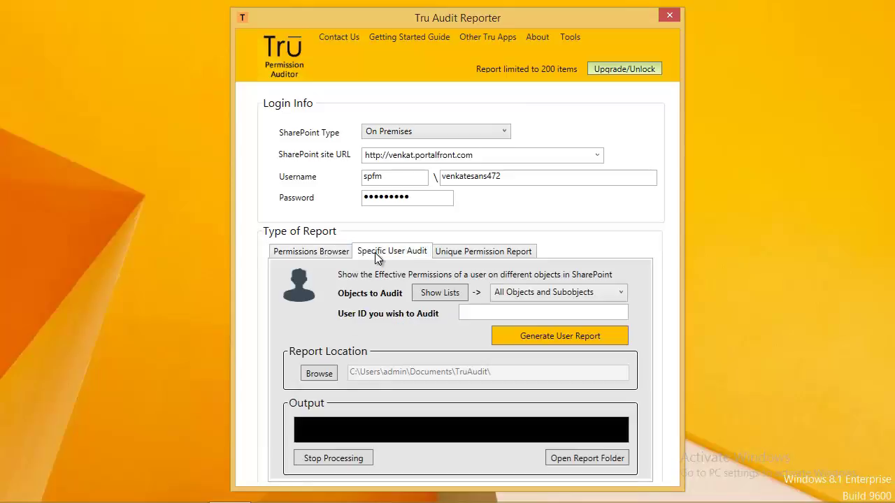
pyautogui.click(456, 253)
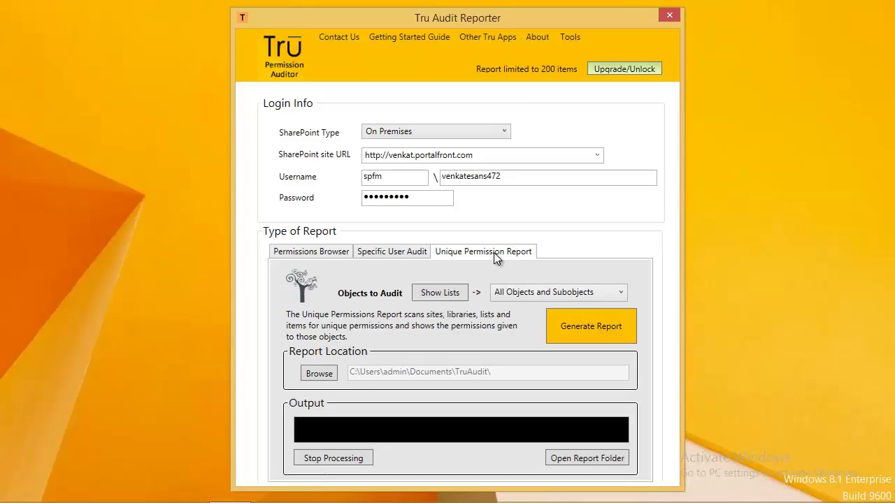
pyautogui.click(290, 253)
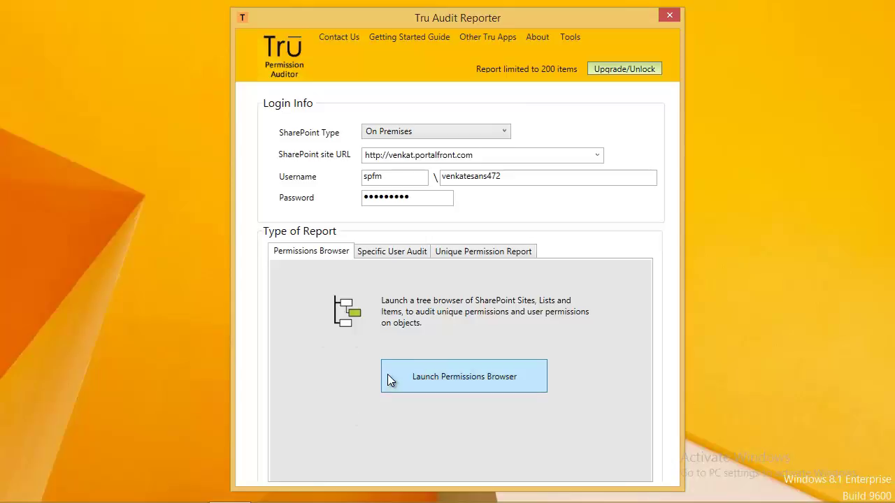
pyautogui.click(383, 252)
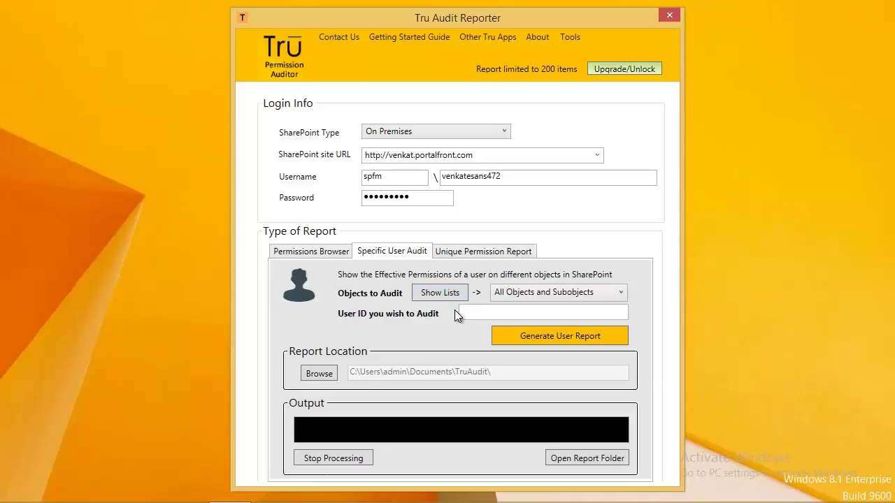
pyautogui.moveTo(481, 312)
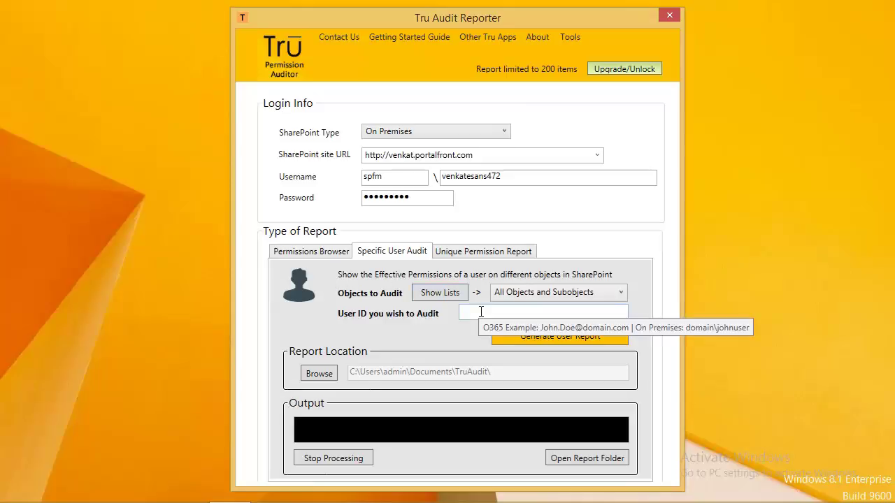
pyautogui.click(451, 253)
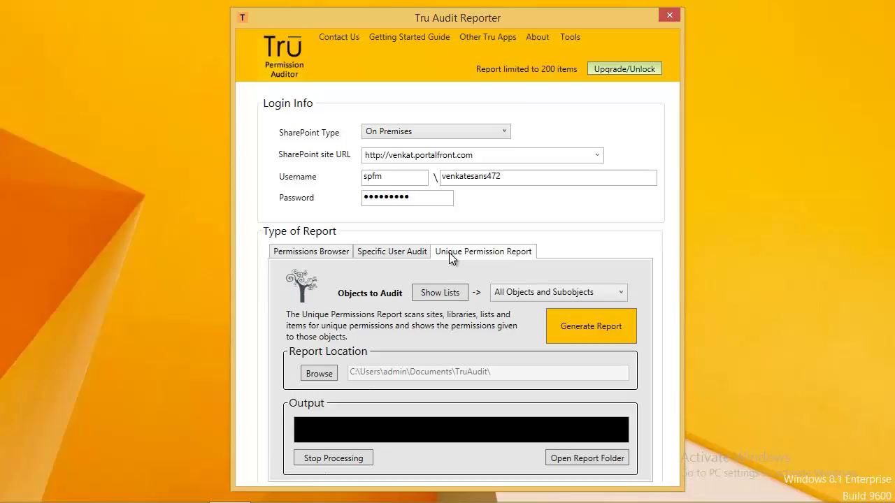
pyautogui.moveTo(528, 299)
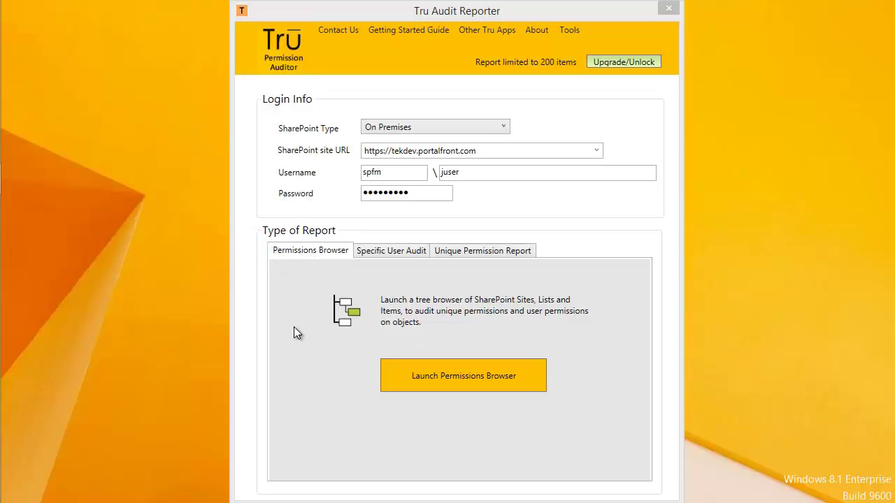
# Step: Launch the Permissions Browser and expand the tekdev.portalfront.com site collection down to the root site's Webs
pyautogui.click(471, 379)
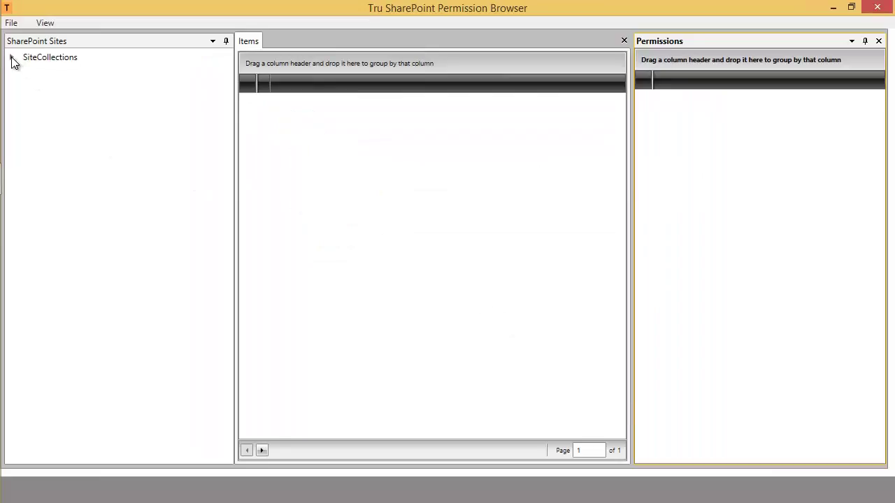
pyautogui.click(12, 61)
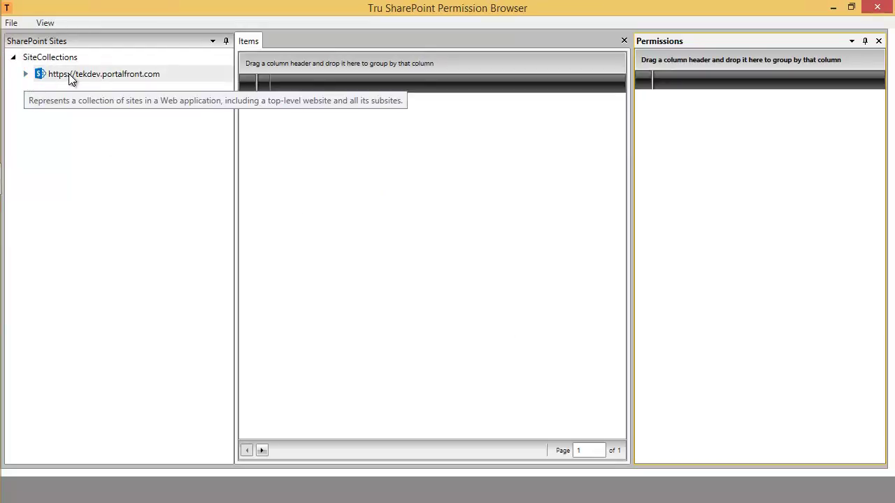
pyautogui.click(26, 74)
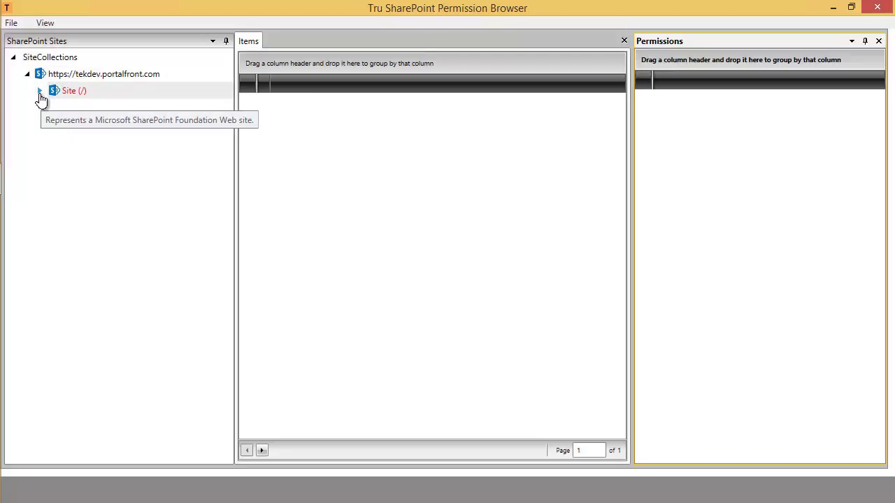
pyautogui.click(40, 93)
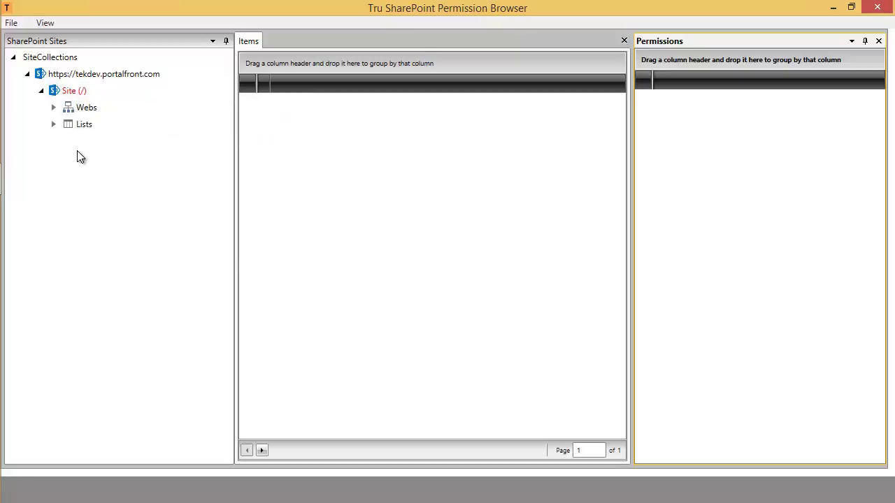
pyautogui.click(54, 111)
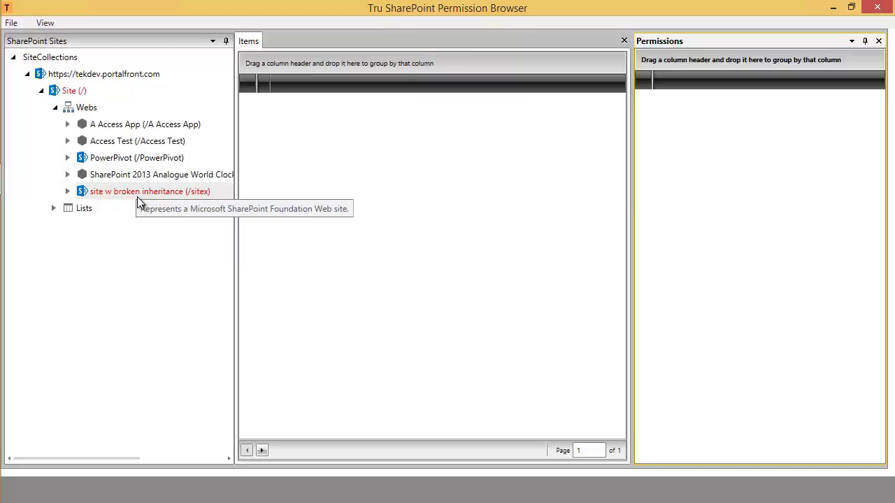
# Step: Expand the lists of "site w broken inheritance" and load the items and permissions of its Documents library
pyautogui.click(68, 193)
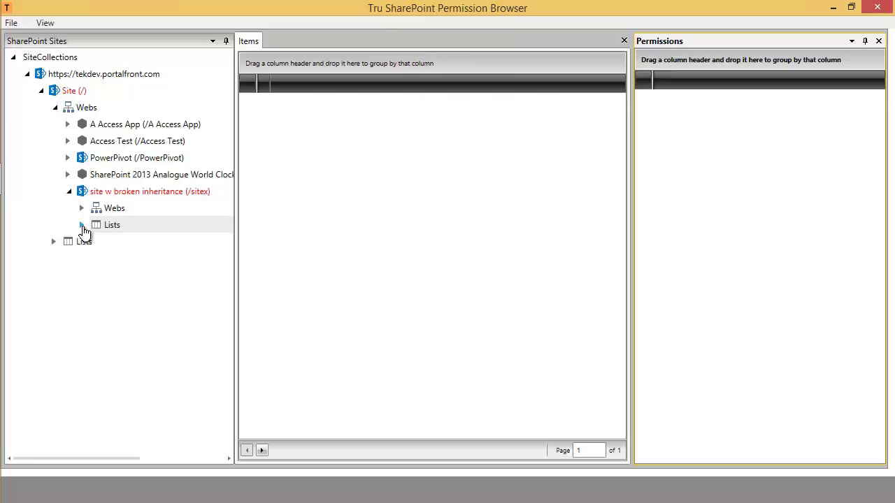
pyautogui.click(82, 226)
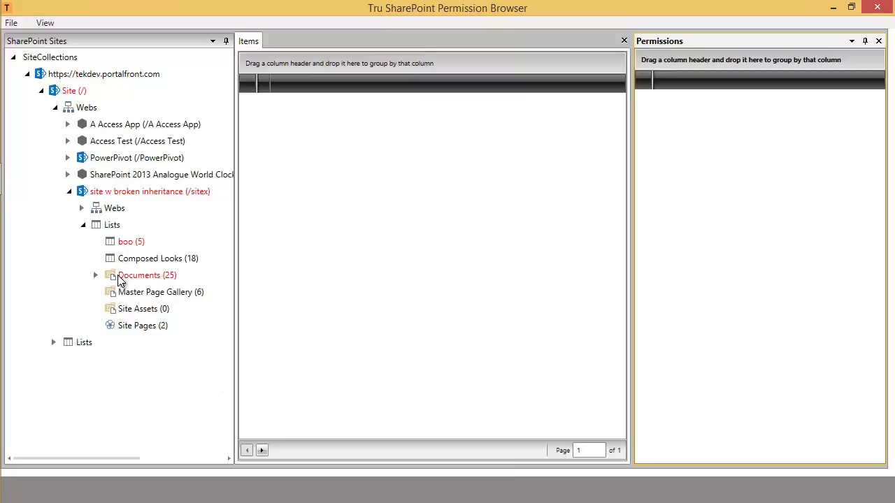
pyautogui.click(96, 277)
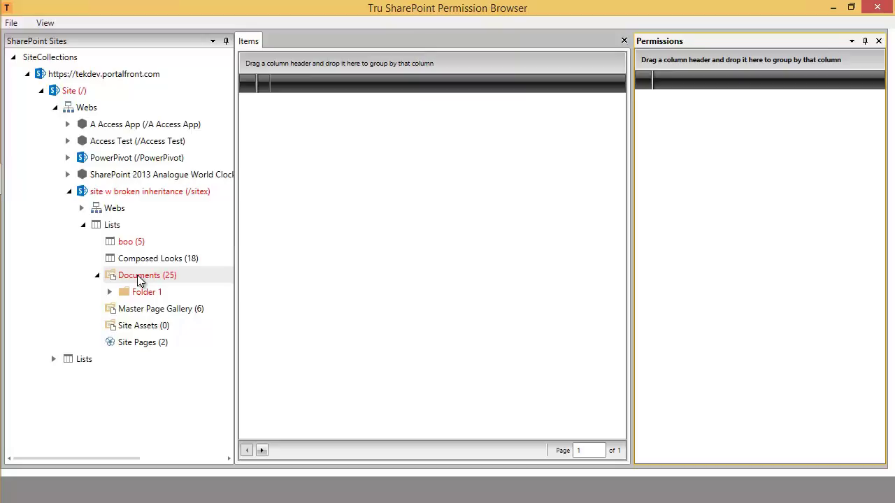
pyautogui.click(139, 280)
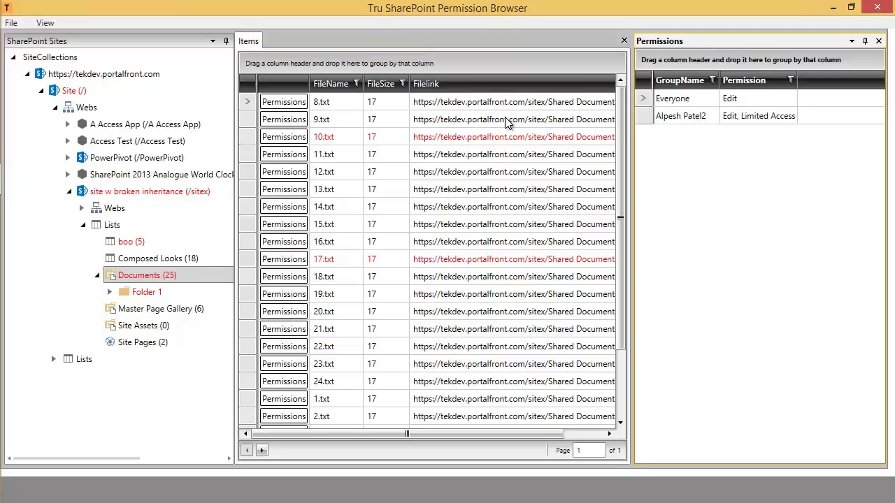
# Step: Inspect and compare the permissions of 9.txt, 10.txt and 17.txt in the Documents library
pyautogui.click(279, 123)
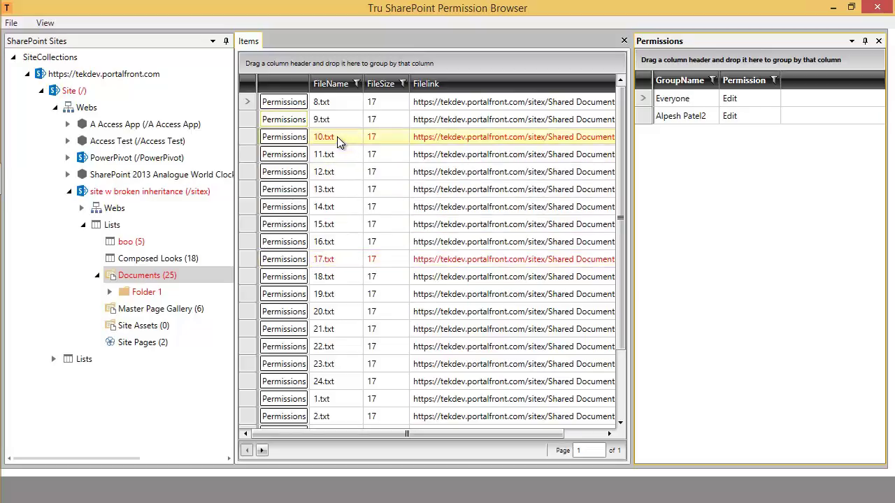
pyautogui.click(283, 140)
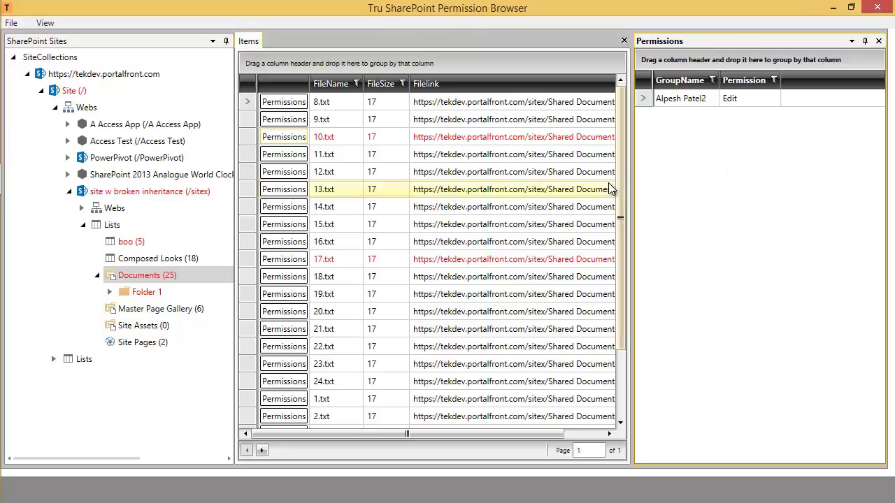
pyautogui.click(284, 264)
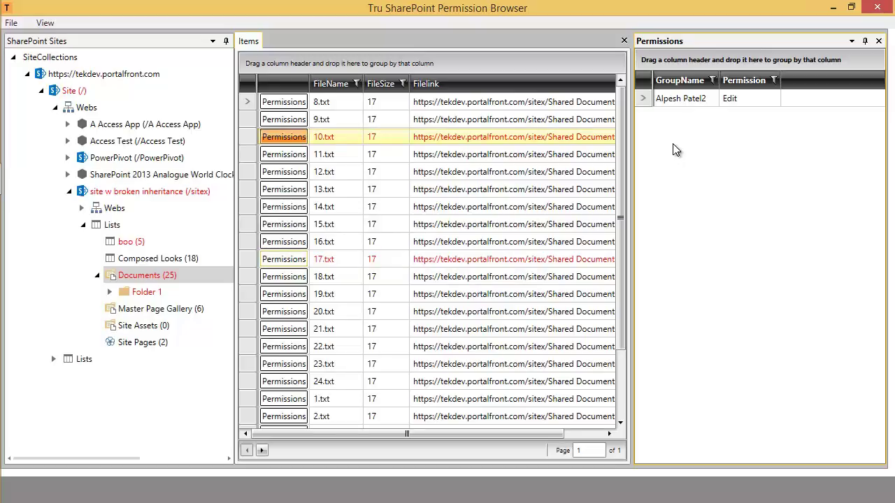
pyautogui.click(286, 140)
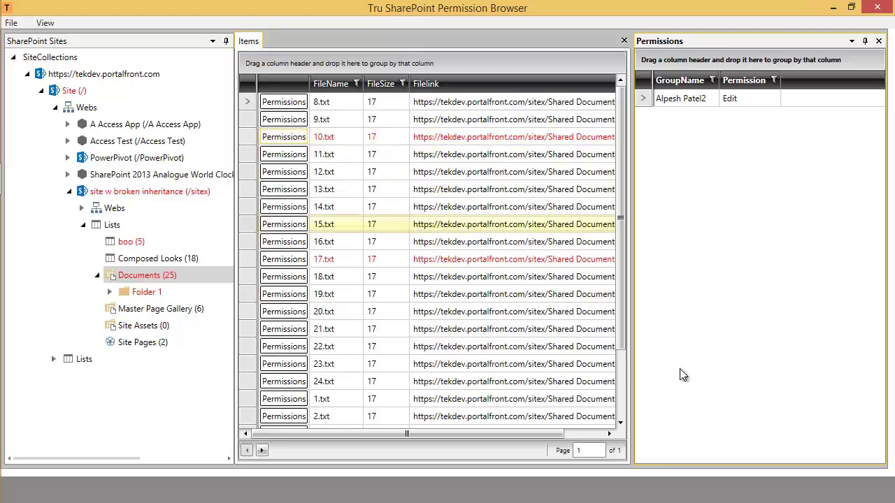
# Step: Try to open the 10.txt document in the web browser from the library's item list
pyautogui.click(385, 137)
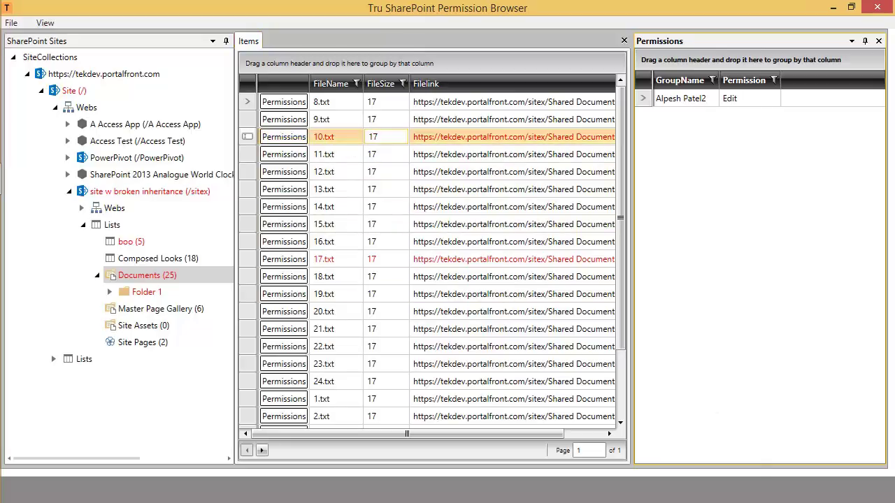
pyautogui.doubleClick(341, 140)
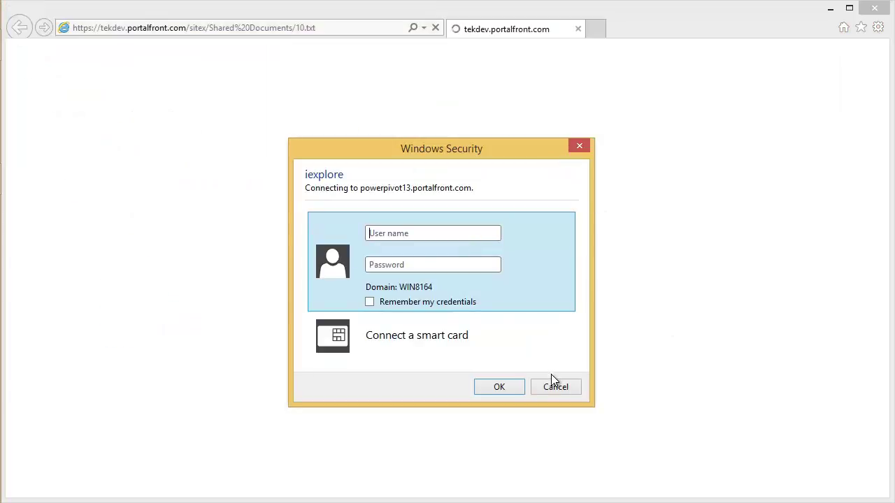
pyautogui.click(553, 388)
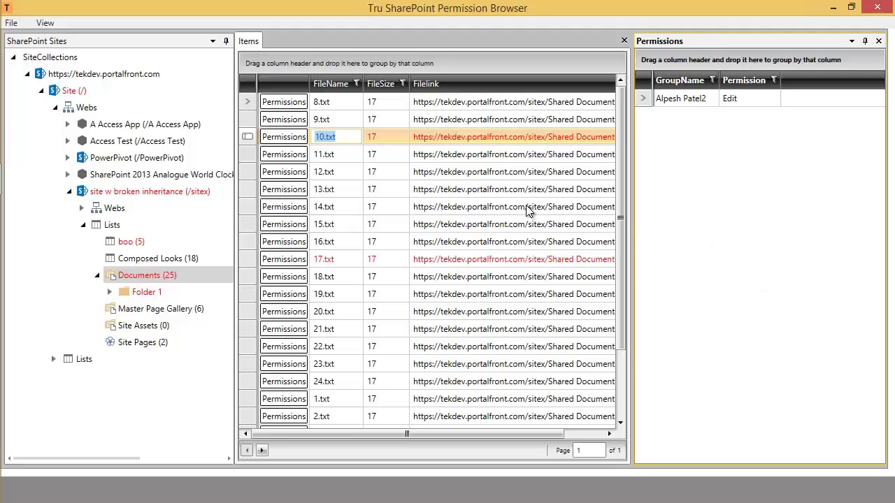
# Step: Open the SharePoint permissions page for 10.txt in the web browser
pyautogui.click(388, 137)
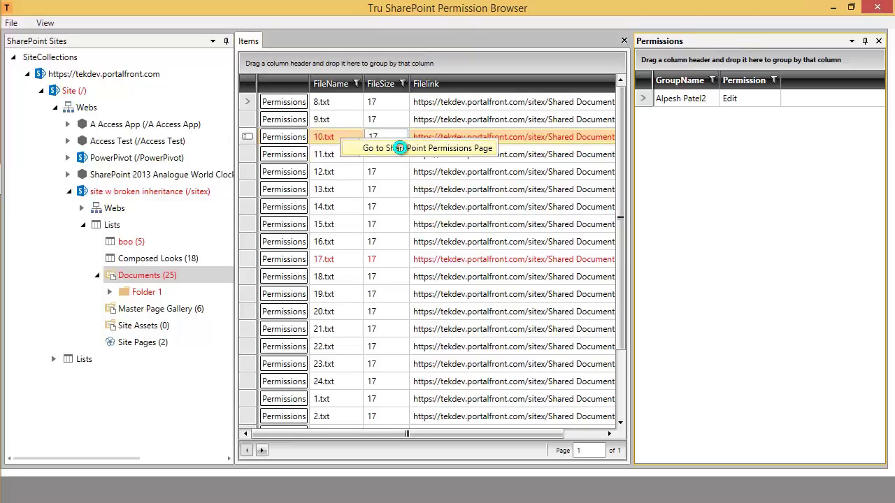
pyautogui.click(400, 148)
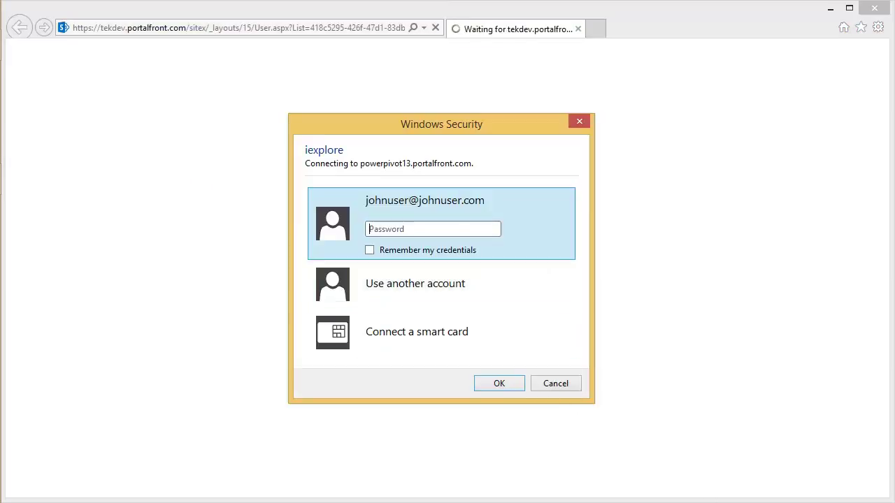
pyautogui.click(572, 389)
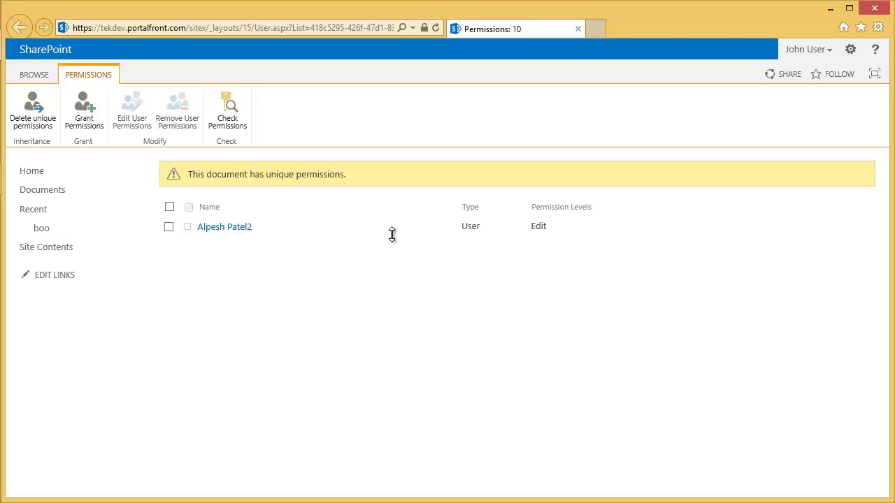
# Step: Delete the unique permissions of 10.txt so it inherits from its parent library, and close the web browser
pyautogui.click(31, 123)
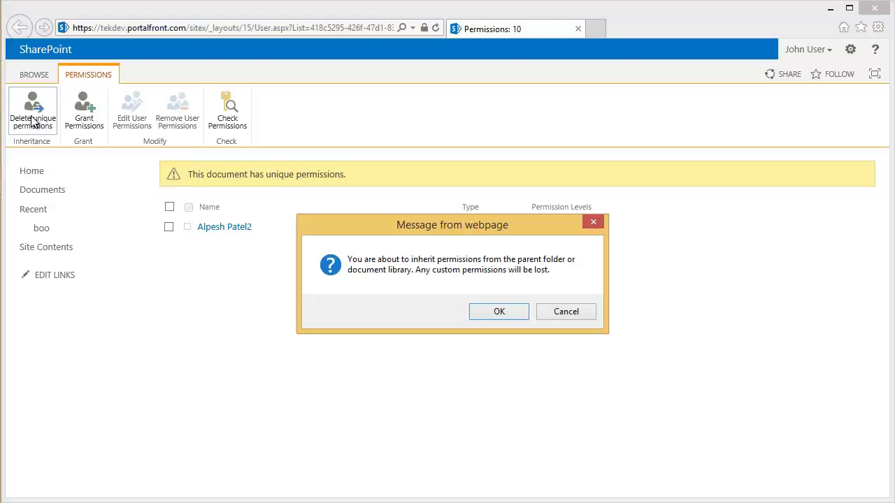
pyautogui.click(499, 313)
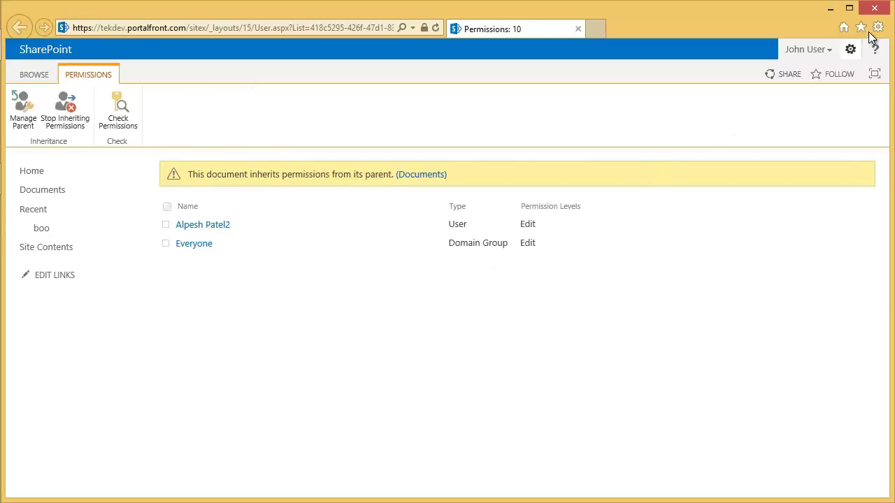
pyautogui.click(875, 7)
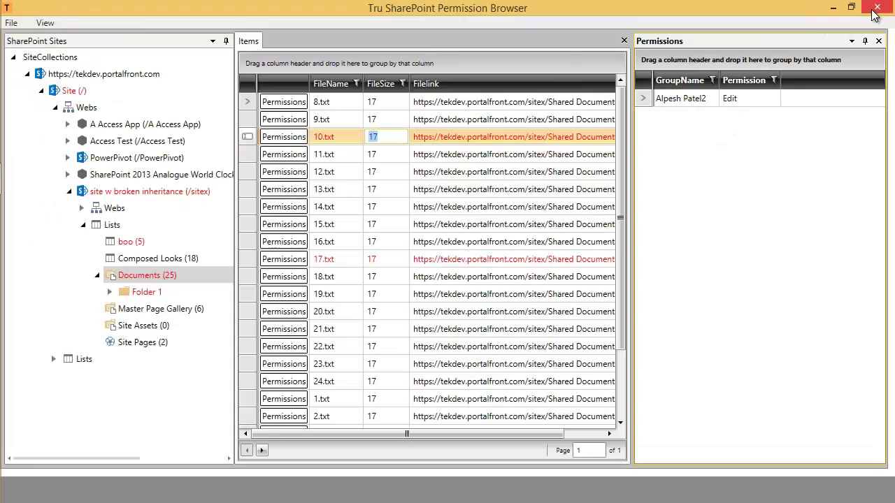
# Step: Recheck the permissions of 10.txt and bring up the available actions for the Documents library
pyautogui.click(281, 139)
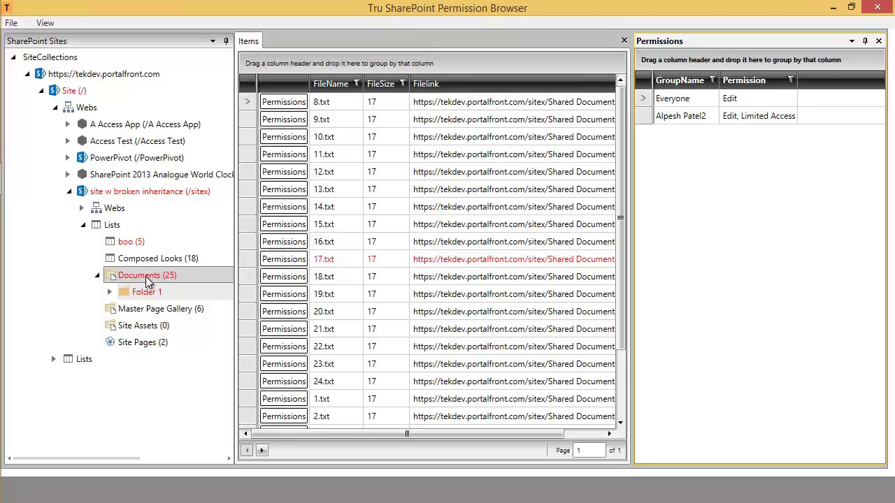
pyautogui.rightClick(146, 277)
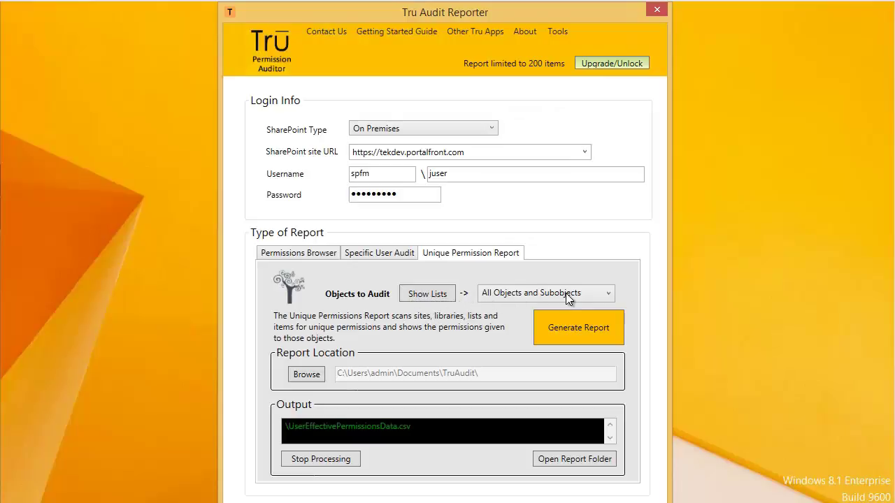
pyautogui.click(496, 151)
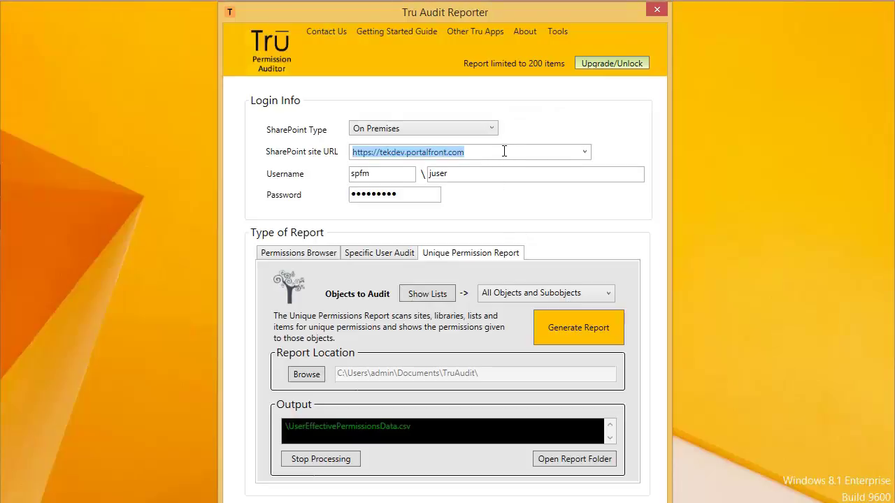
pyautogui.click(489, 151)
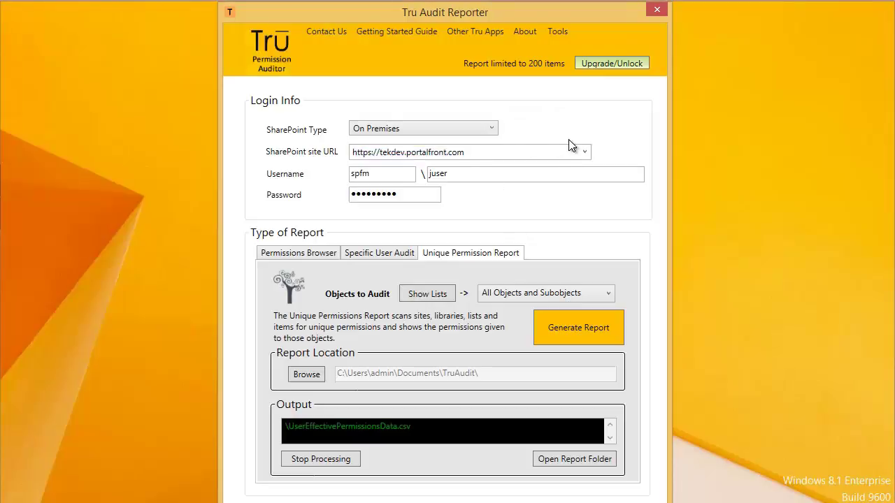
pyautogui.press('BackSpace')
pyautogui.press('BackSpace')
pyautogui.press('BackSpace')
pyautogui.press('BackSpace')
pyautogui.press('BackSpace')
pyautogui.press('BackSpace')
pyautogui.press('BackSpace')
pyautogui.press('BackSpace')
pyautogui.press('BackSpace')
pyautogui.press('BackSpace')
pyautogui.press('BackSpace')
pyautogui.press('BackSpace')
pyautogui.press('BackSpace')
pyautogui.press('BackSpace')
pyautogui.press('BackSpace')
pyautogui.press('BackSpace')
pyautogui.press('BackSpace')
pyautogui.press('BackSpace')
pyautogui.press('BackSpace')
pyautogui.press('BackSpace')
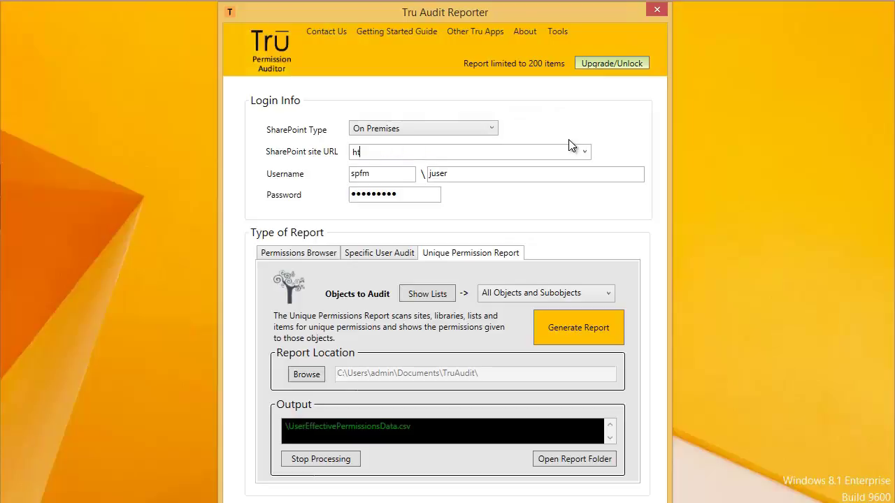
pyautogui.write('https://tekdev.portalfront.com/sitex')
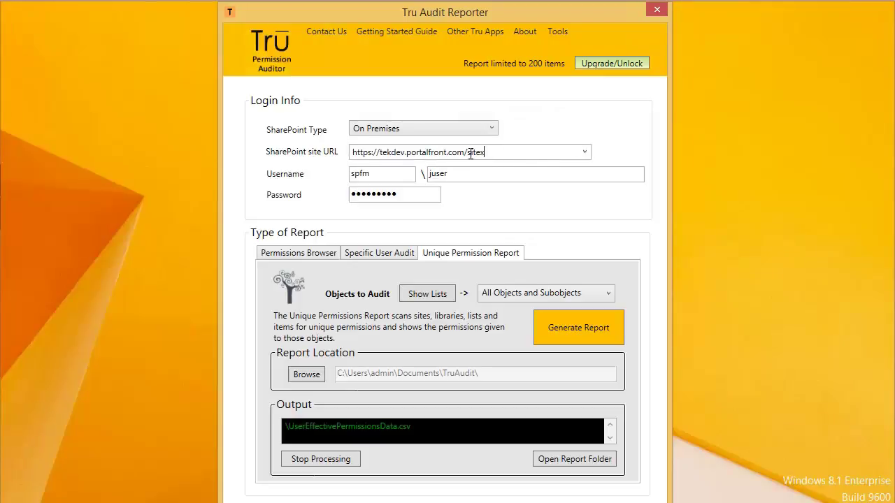
# Step: Load the lists of the sitex site and choose Documents as the object to audit
pyautogui.click(417, 293)
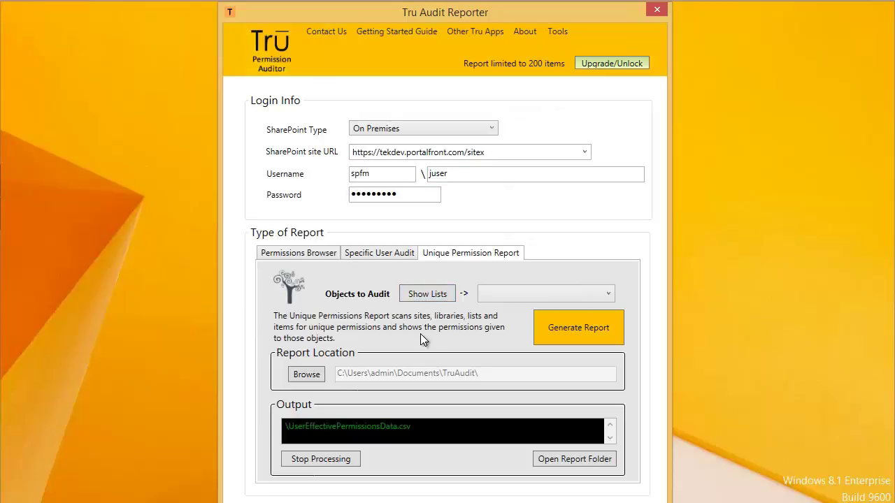
pyautogui.click(609, 294)
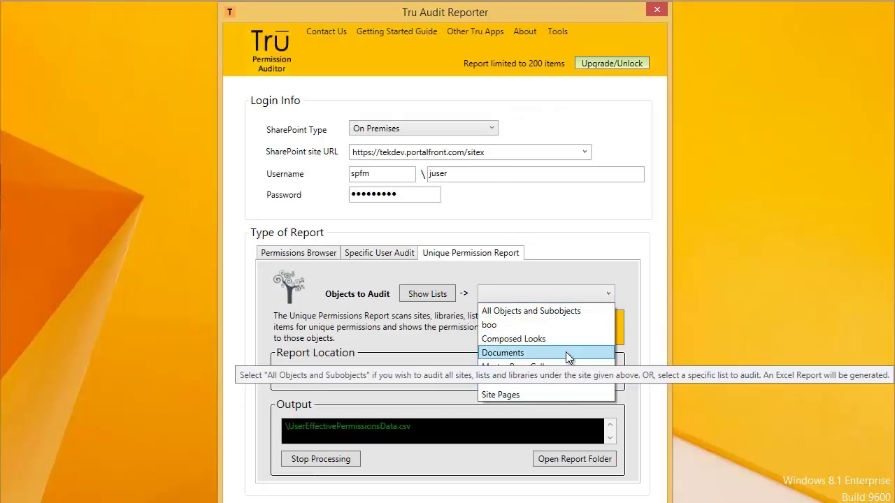
pyautogui.click(536, 354)
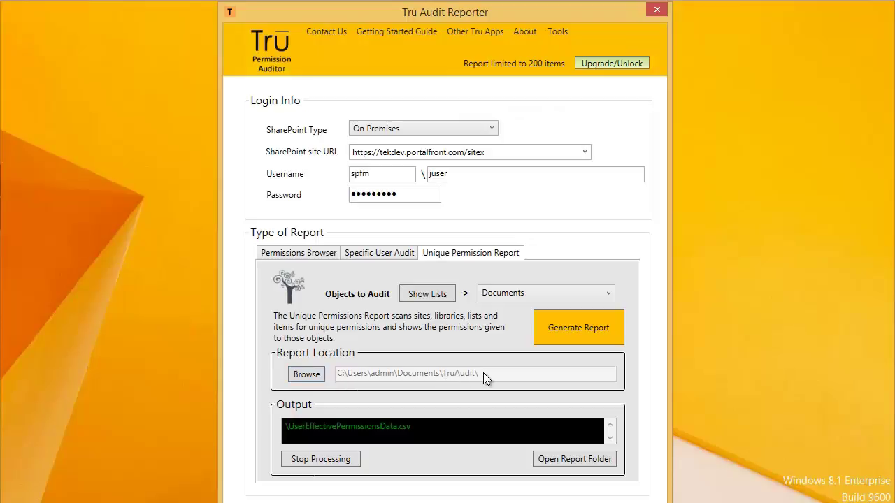
# Step: Generate the Unique Permission Report and open the resulting workbook in Excel from the report folder
pyautogui.click(562, 334)
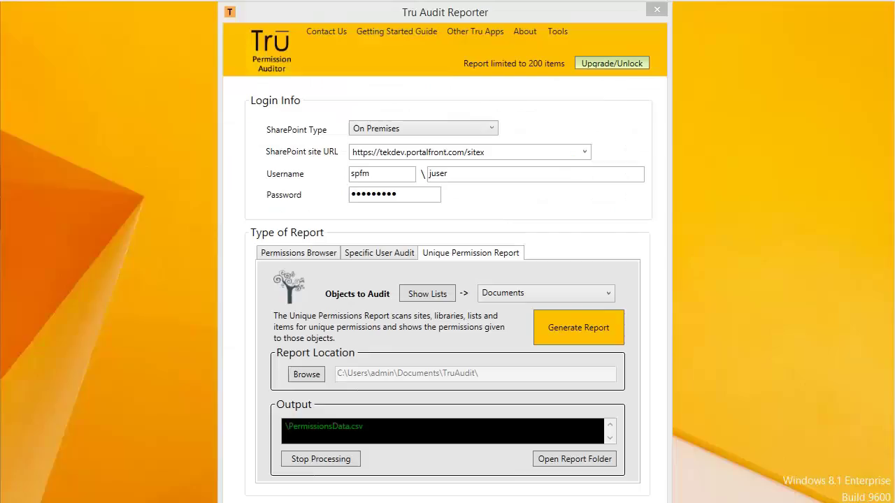
pyautogui.click(374, 431)
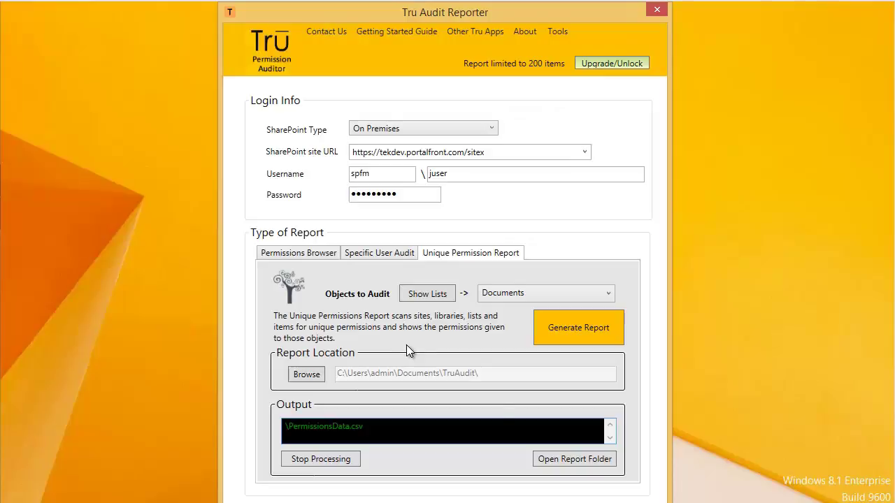
pyautogui.click(554, 459)
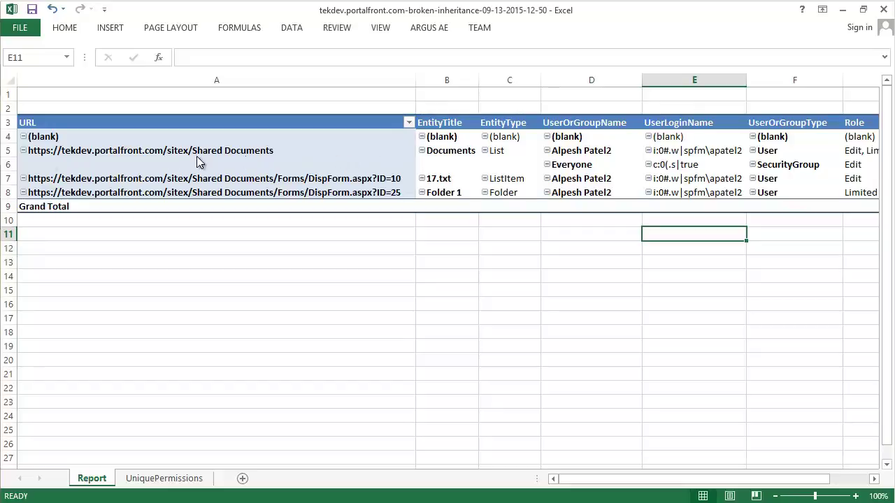
# Step: Examine the Shared Documents library row in the report, from its URL across to the assigned role
pyautogui.click(9, 151)
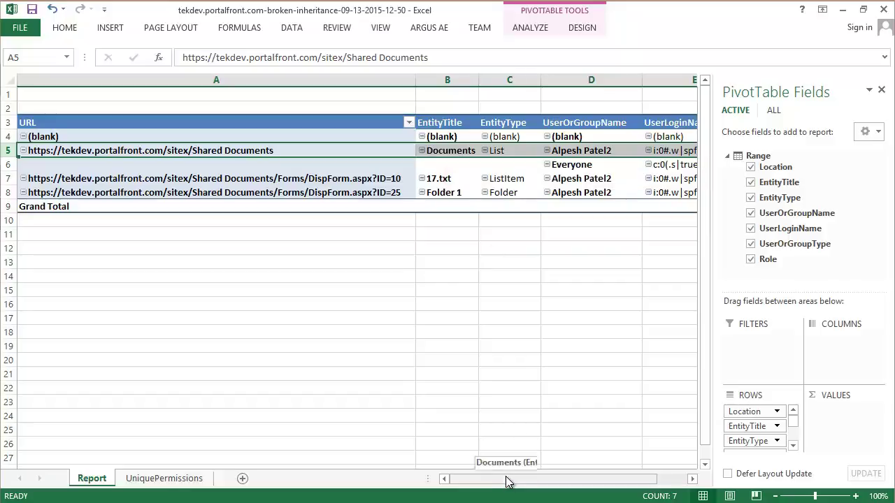
pyautogui.moveTo(526, 482); pyautogui.dragTo(560, 483)
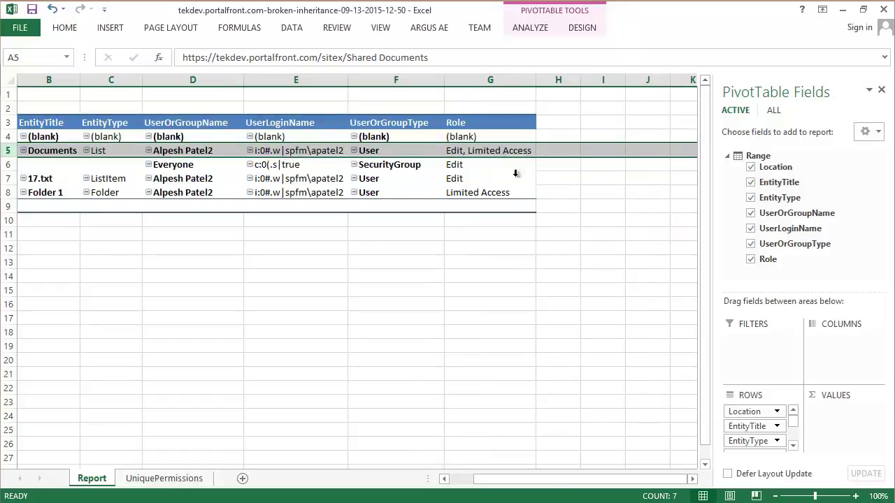
pyautogui.click(468, 483)
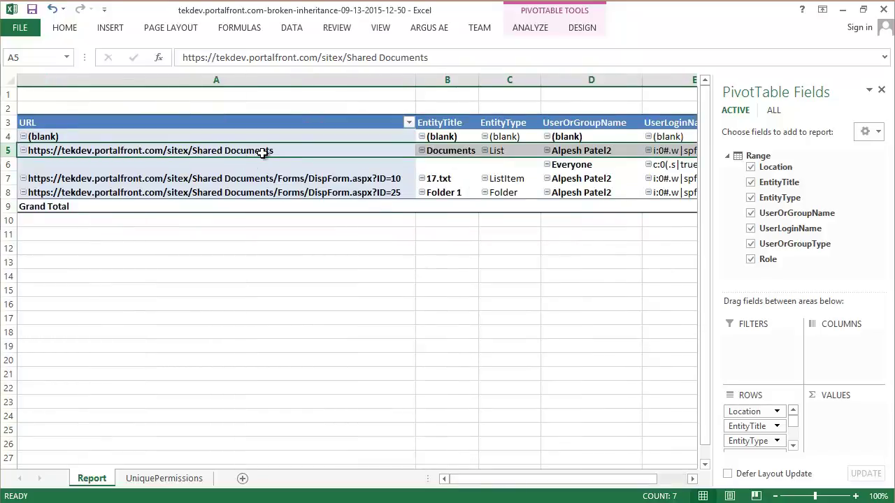
# Step: Examine the 17.txt row in the report, checking its URL, title, entity type, user and role
pyautogui.click(61, 180)
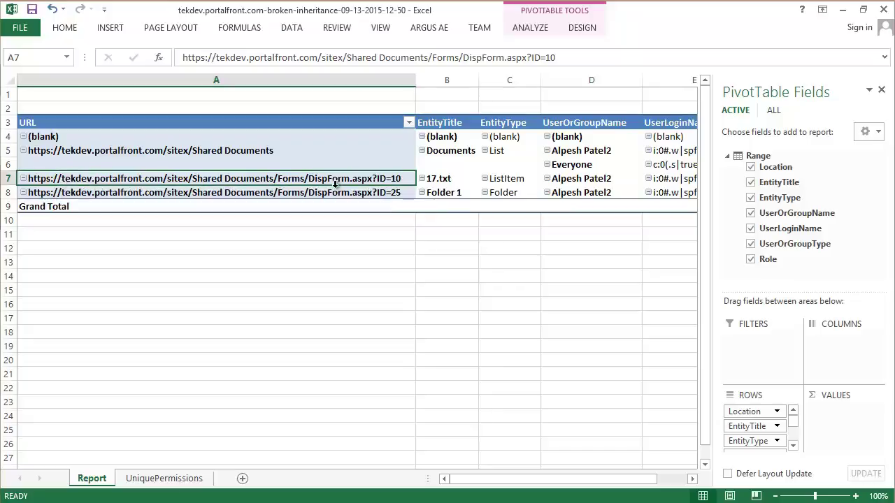
pyautogui.click(451, 182)
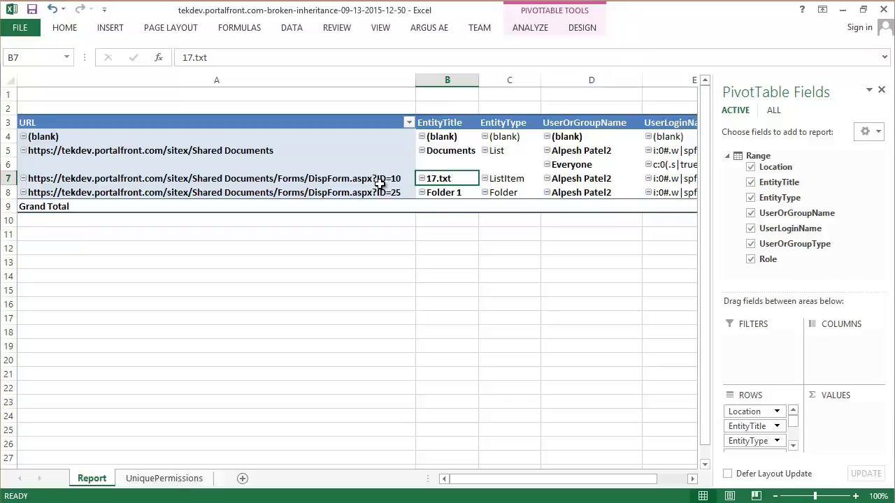
pyautogui.click(509, 179)
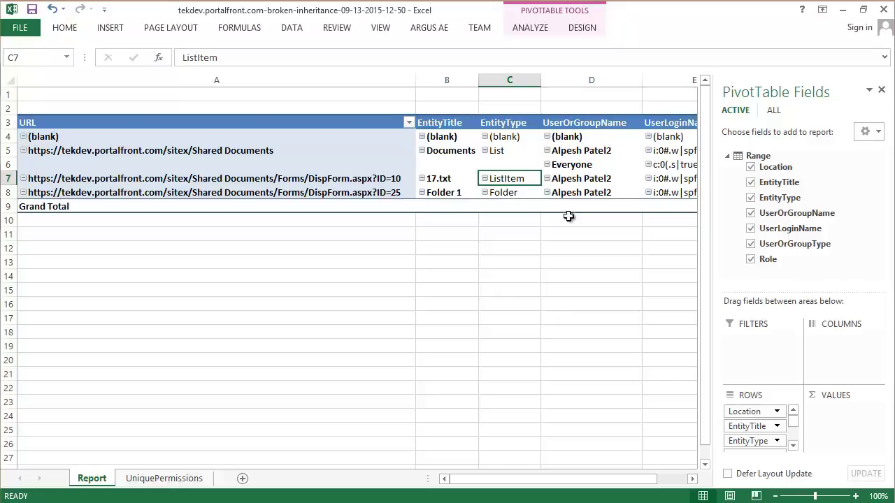
pyautogui.moveTo(499, 481); pyautogui.dragTo(595, 474)
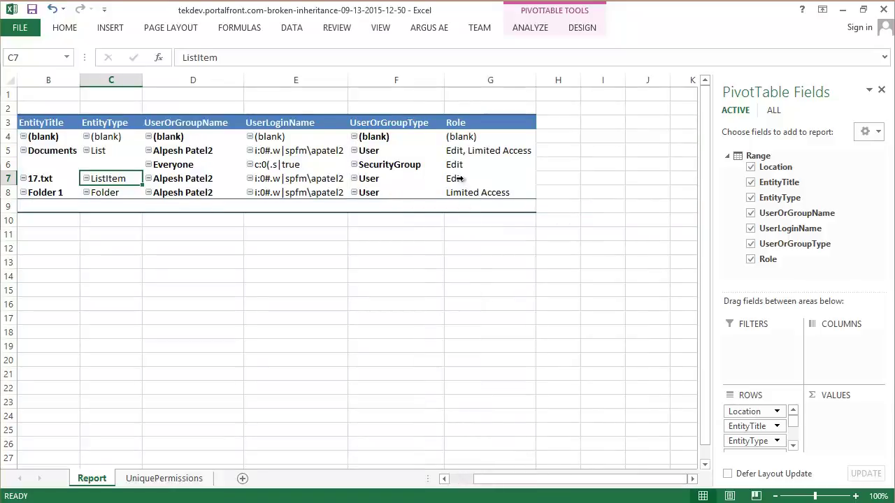
pyautogui.click(468, 480)
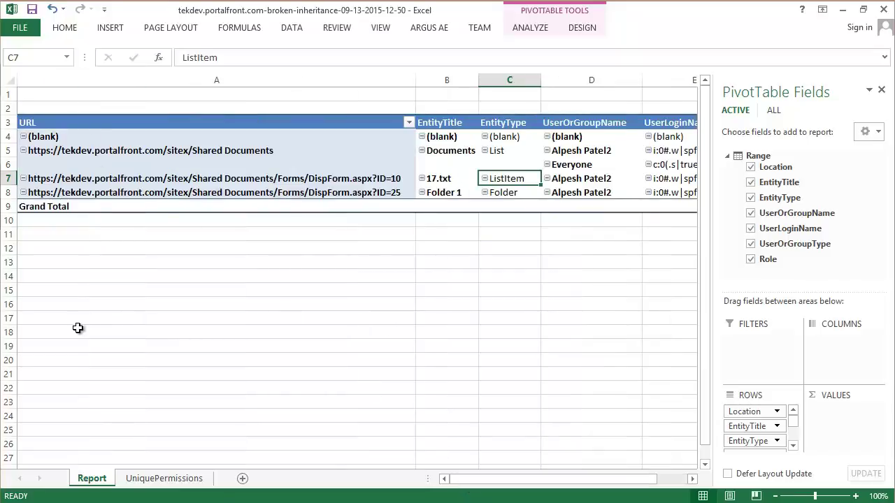